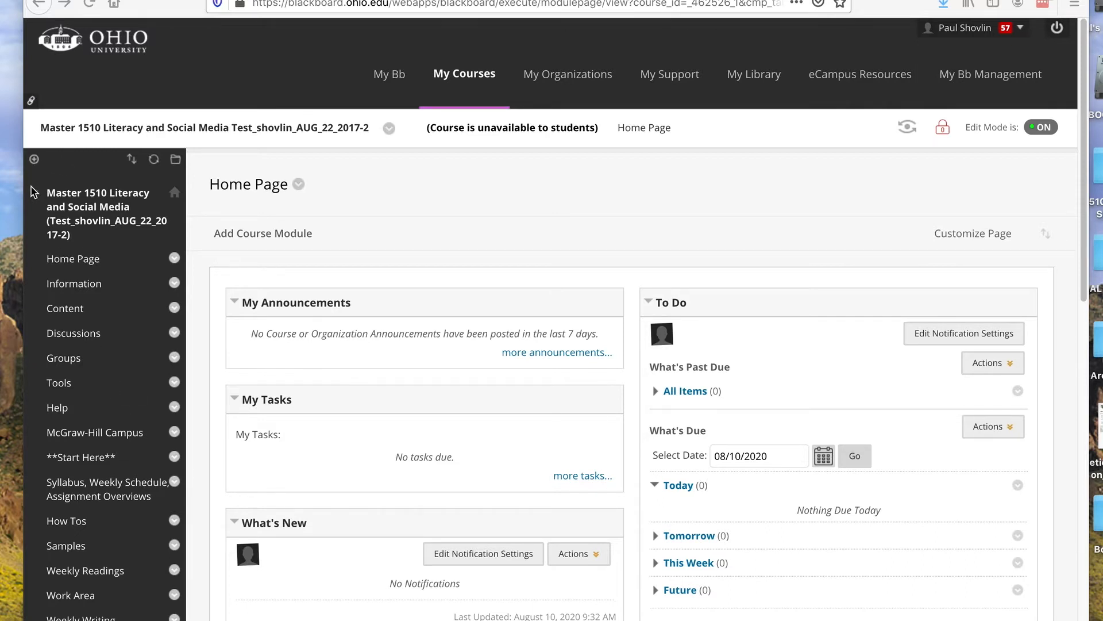
# Step: Add a content area named "Turn It In Assignments" to the course menu and make it available to users
pyautogui.click(33, 158)
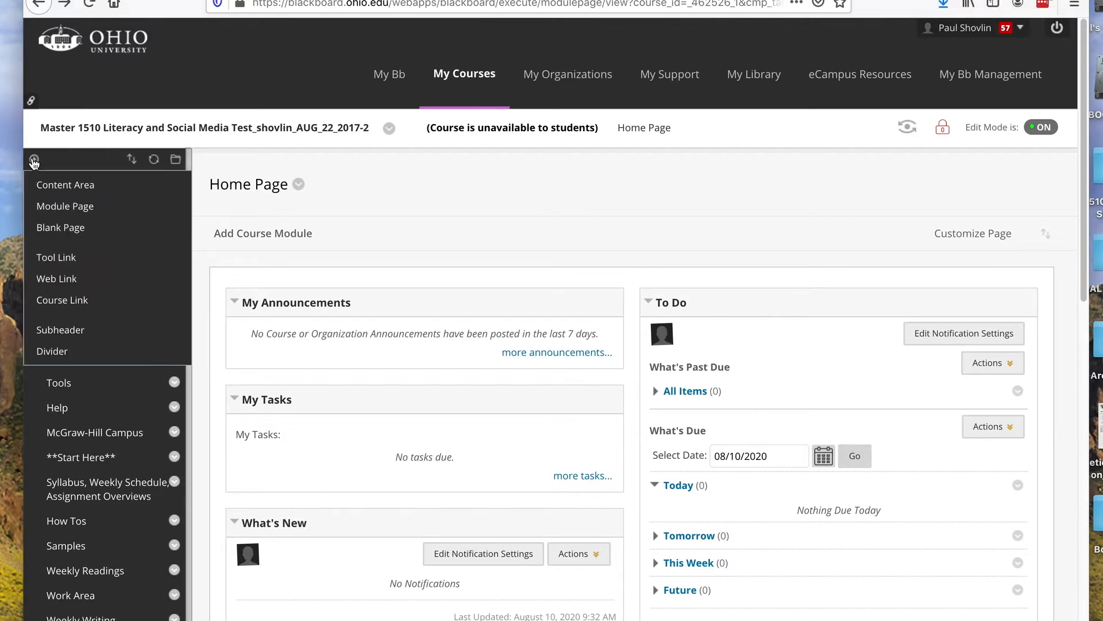
pyautogui.click(49, 186)
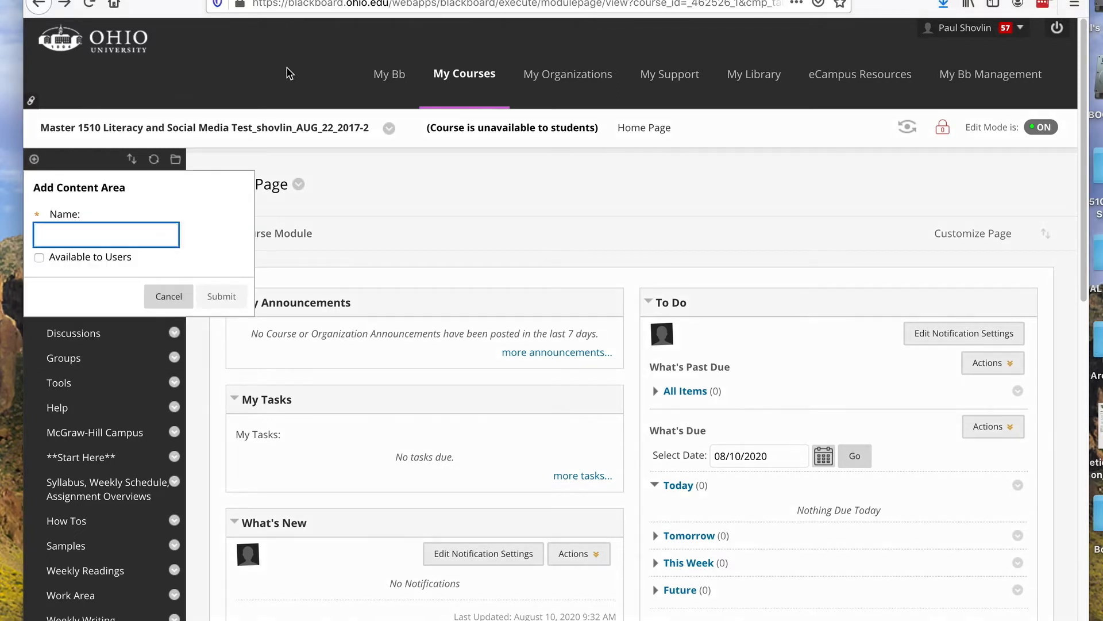
pyautogui.write('Turn')
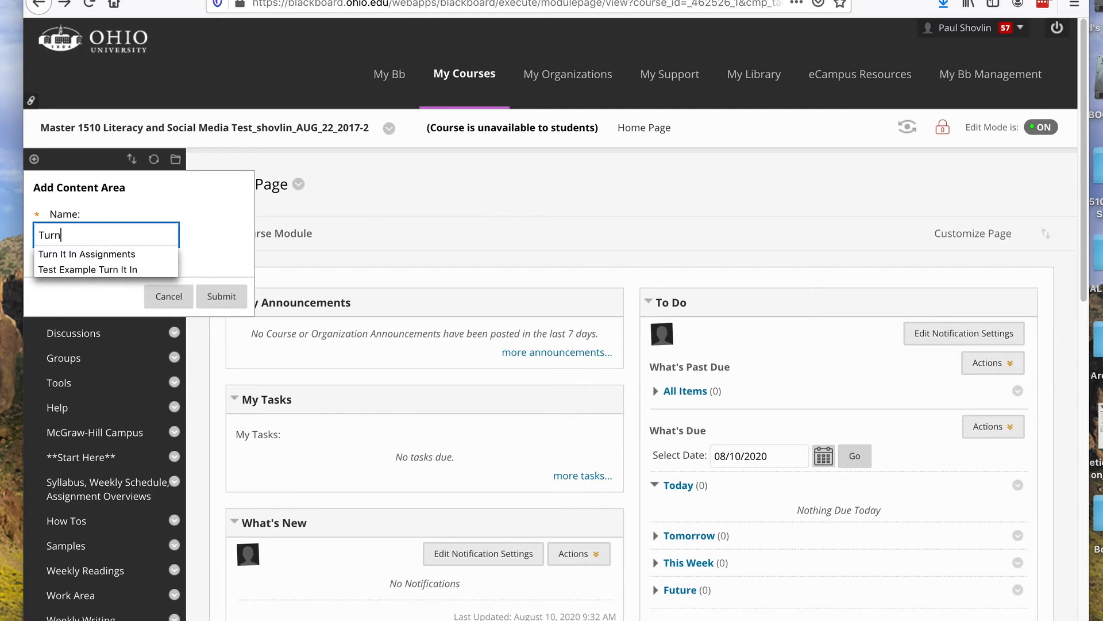
pyautogui.press('Down')
pyautogui.press('Return')
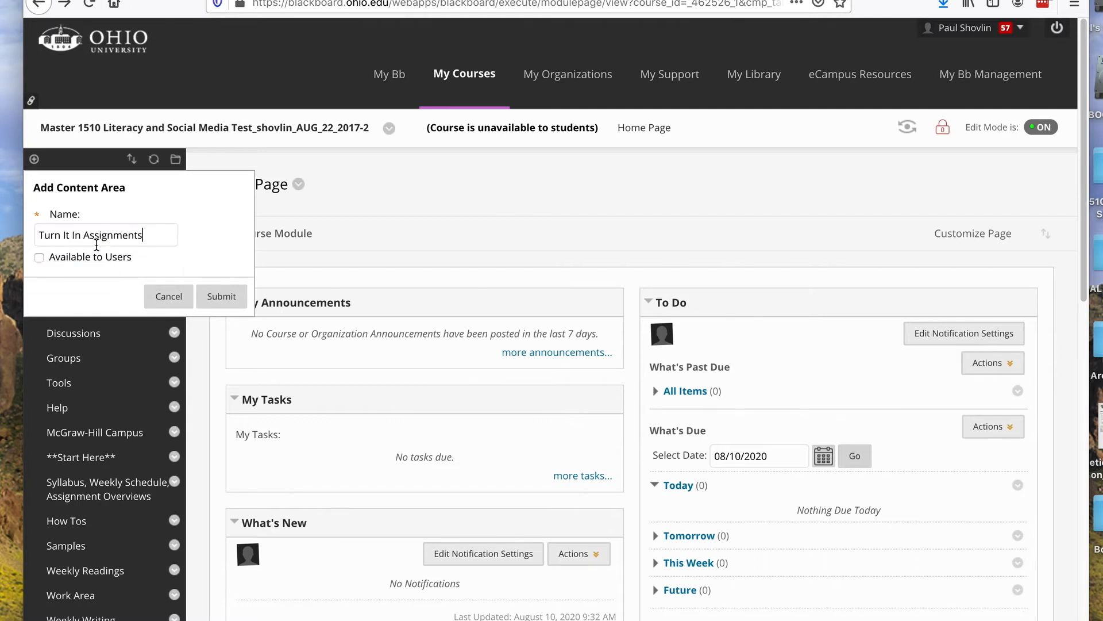
pyautogui.moveTo(88, 268); pyautogui.dragTo(89, 261)
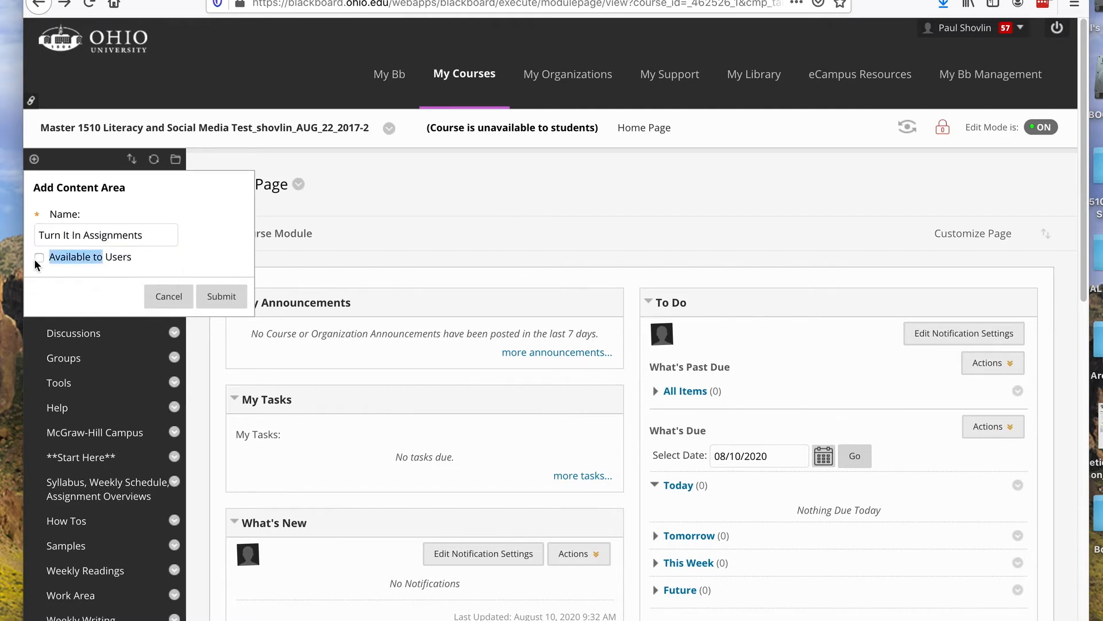
pyautogui.click(239, 293)
# Step: Move the Turn It In Assignments entry in the course menu up to between the Syllabus entry and How Tos
pyautogui.scroll(-10, 232, 274)
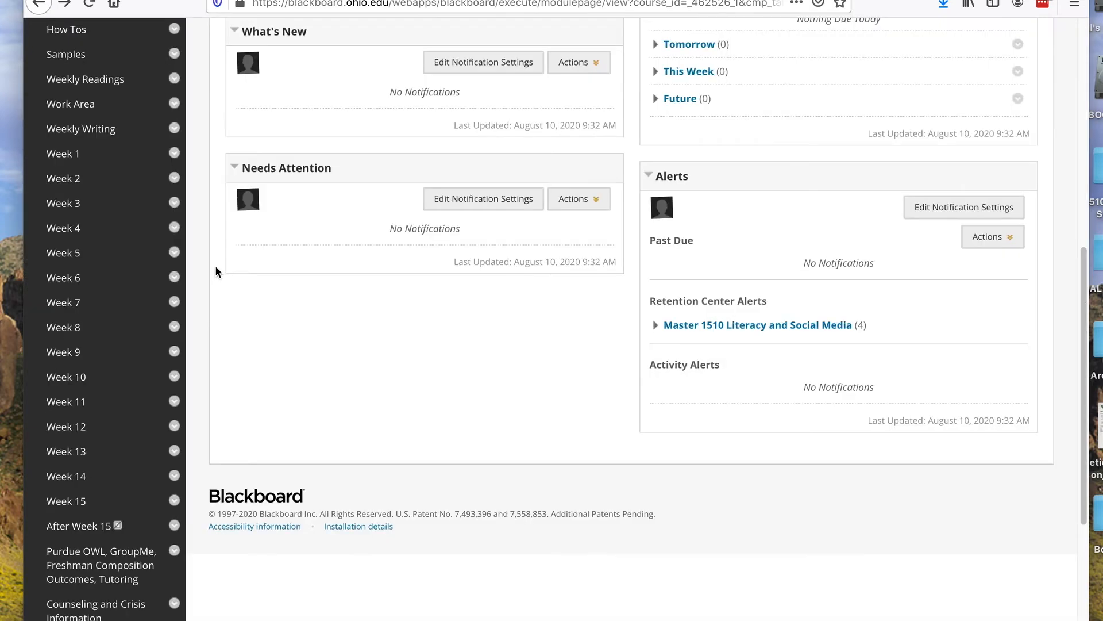
pyautogui.moveTo(19, 584); pyautogui.dragTo(18, 49)
pyautogui.scroll(2, 54, 364)
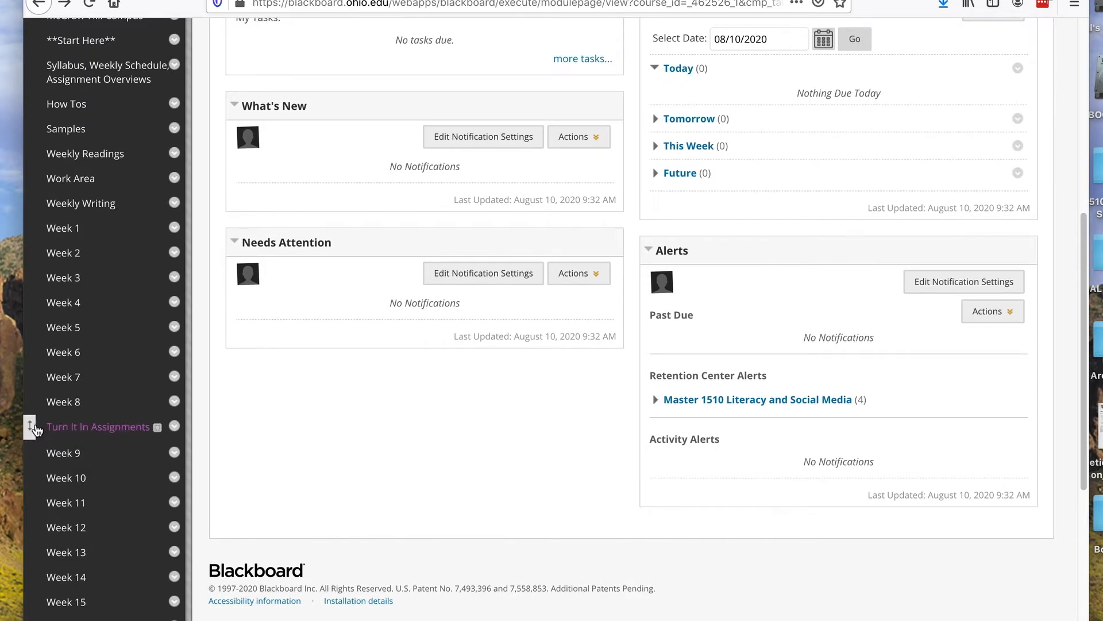
pyautogui.moveTo(34, 424); pyautogui.dragTo(59, 90)
pyautogui.scroll(10, 111, 103)
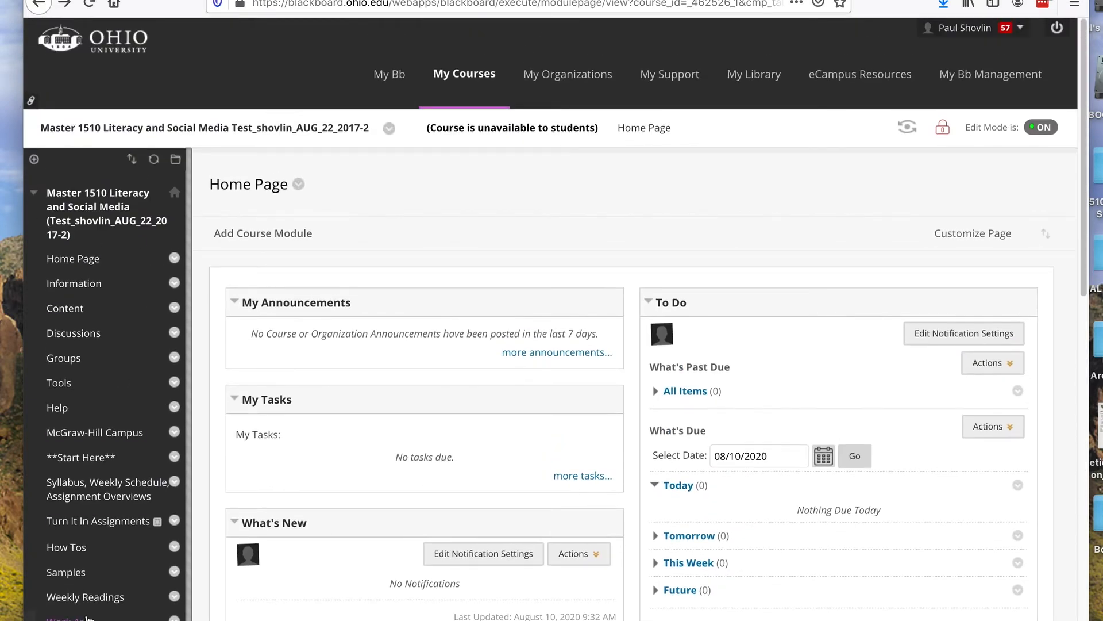
# Step: Create a content folder named "Essay 1" in the Turn It In Assignments area and open it
pyautogui.click(98, 520)
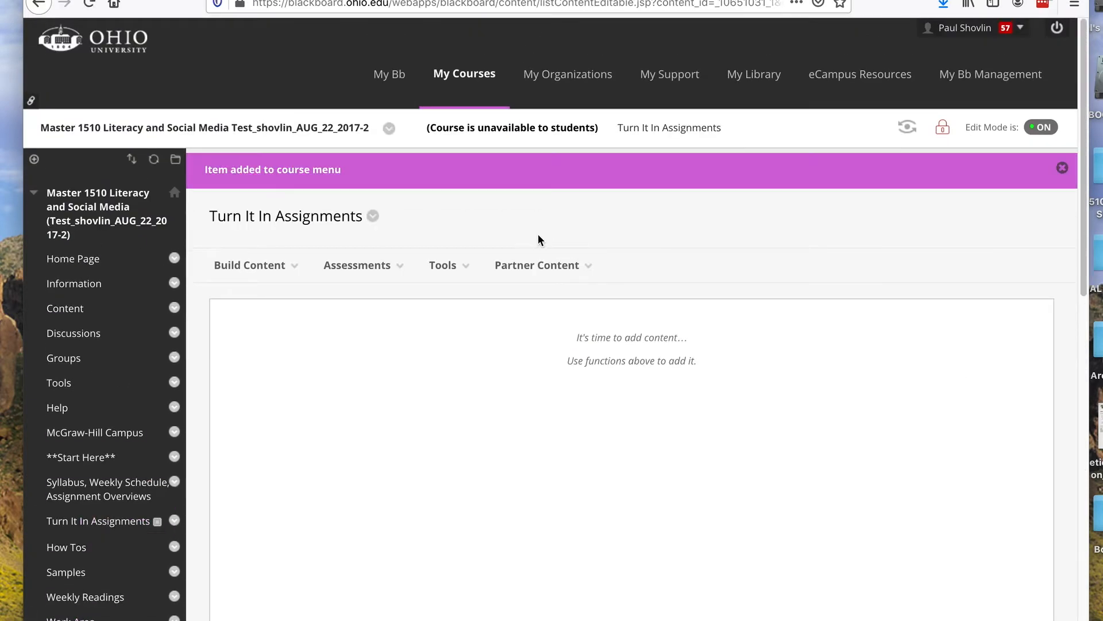
pyautogui.click(364, 261)
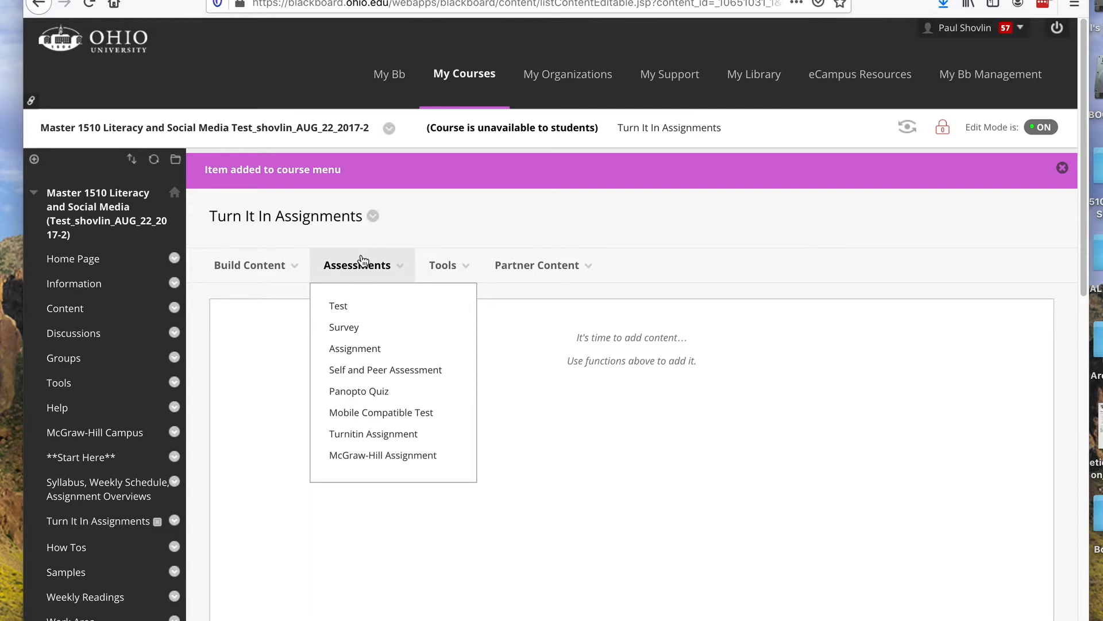
pyautogui.click(250, 263)
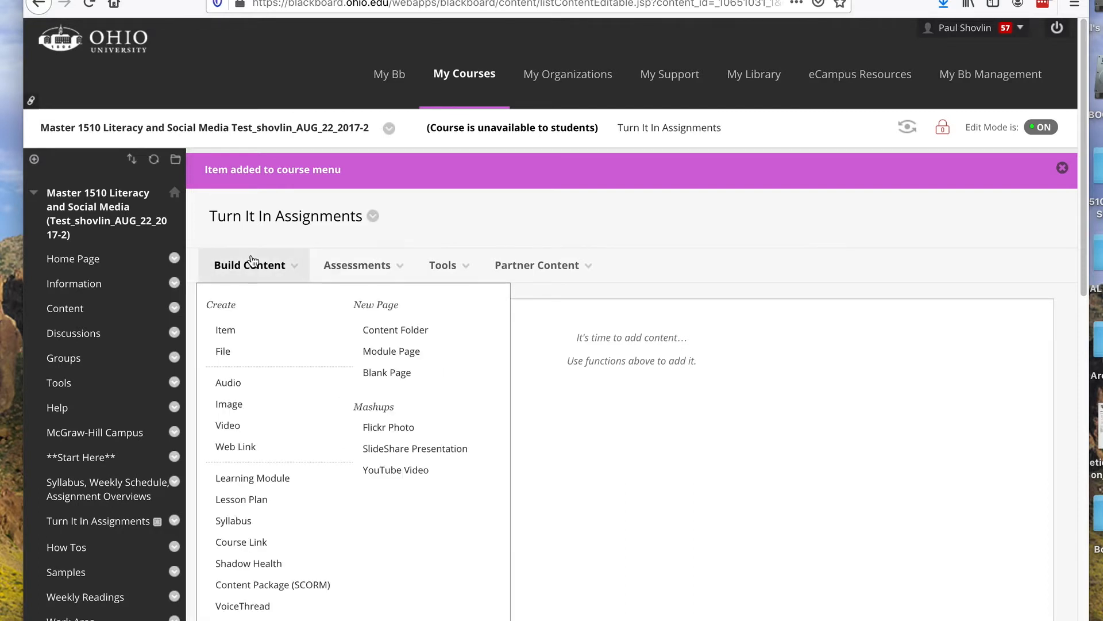
pyautogui.click(371, 340)
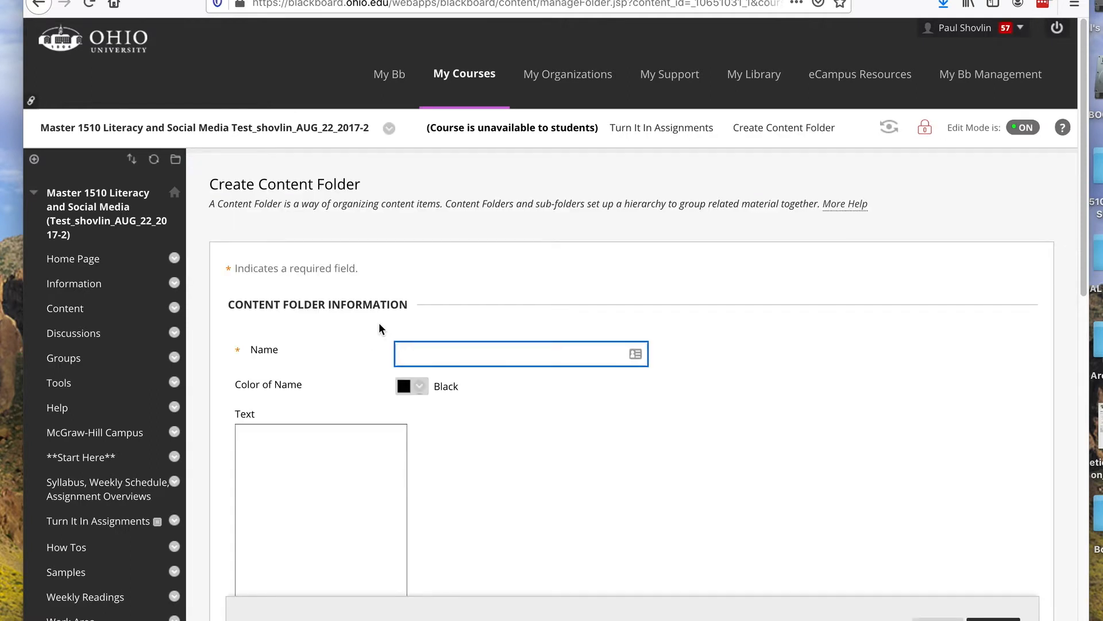
pyautogui.write('Essay 1')
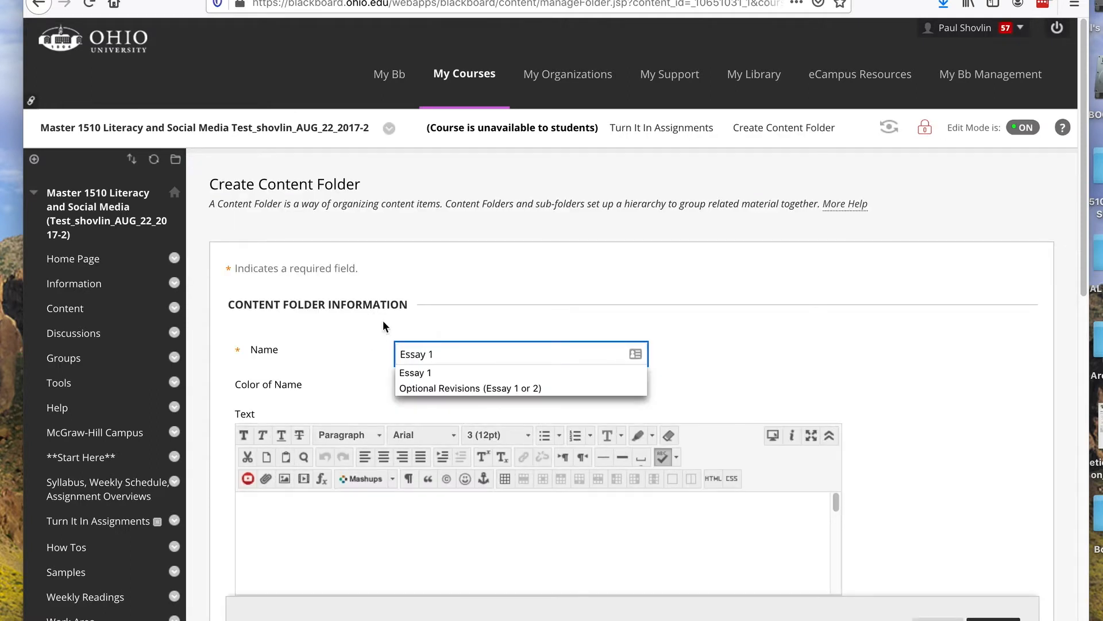
pyautogui.click(882, 330)
pyautogui.click(994, 617)
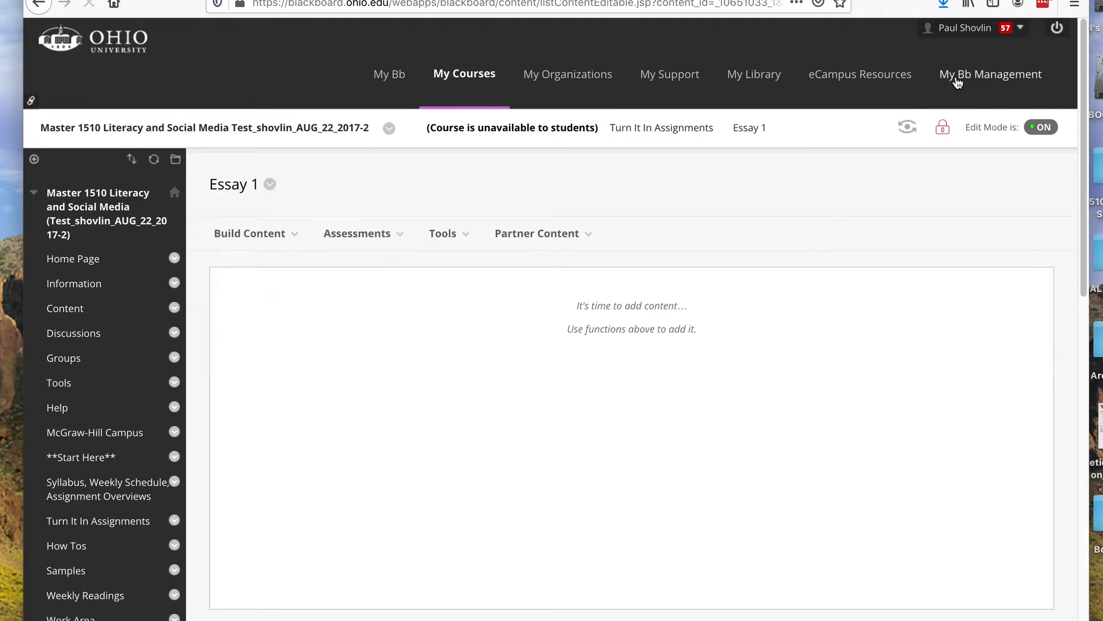
# Step: Start a new Turnitin assignment in the Essay 1 folder and title it "Rough Draft Essay 1"
pyautogui.click(372, 239)
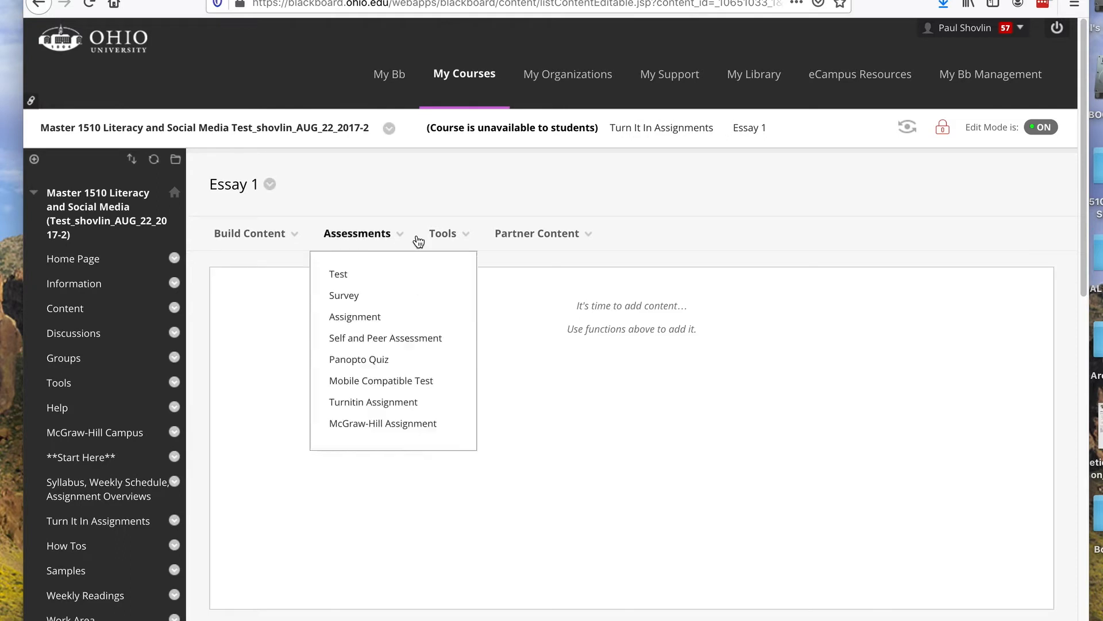
pyautogui.click(370, 402)
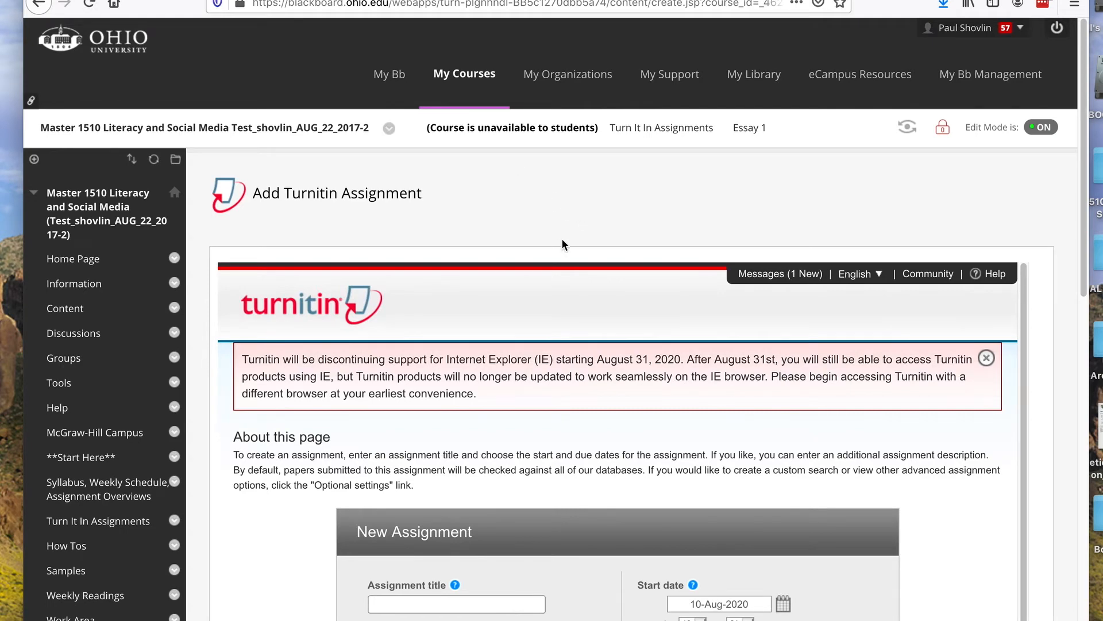
pyautogui.scroll(-5, 562, 244)
pyautogui.scroll(-1, 517, 230)
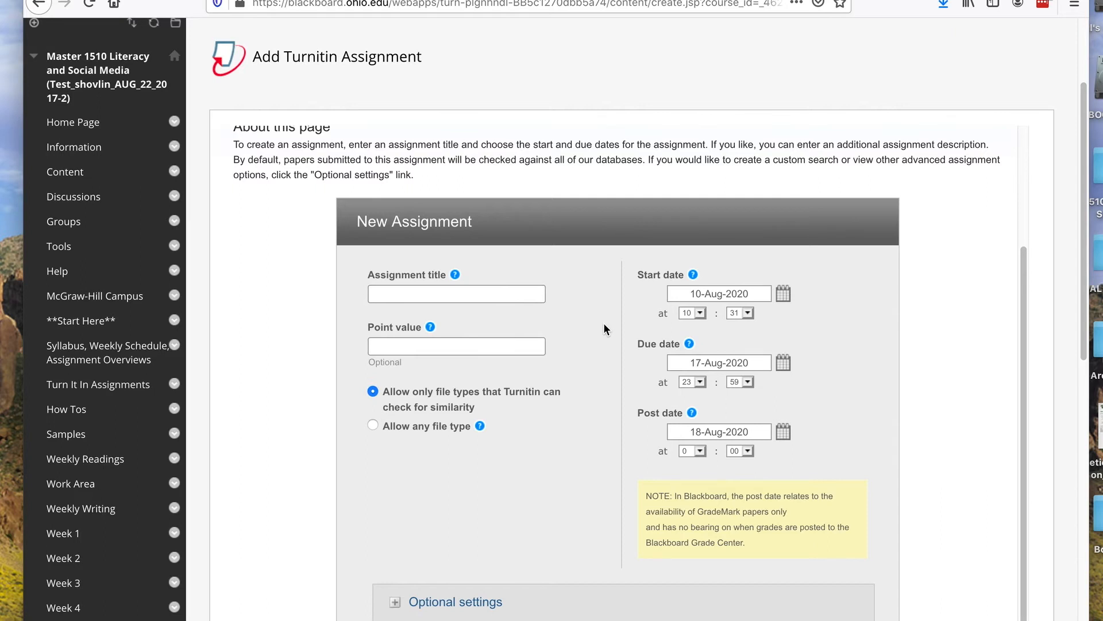
pyautogui.click(403, 346)
pyautogui.click(412, 295)
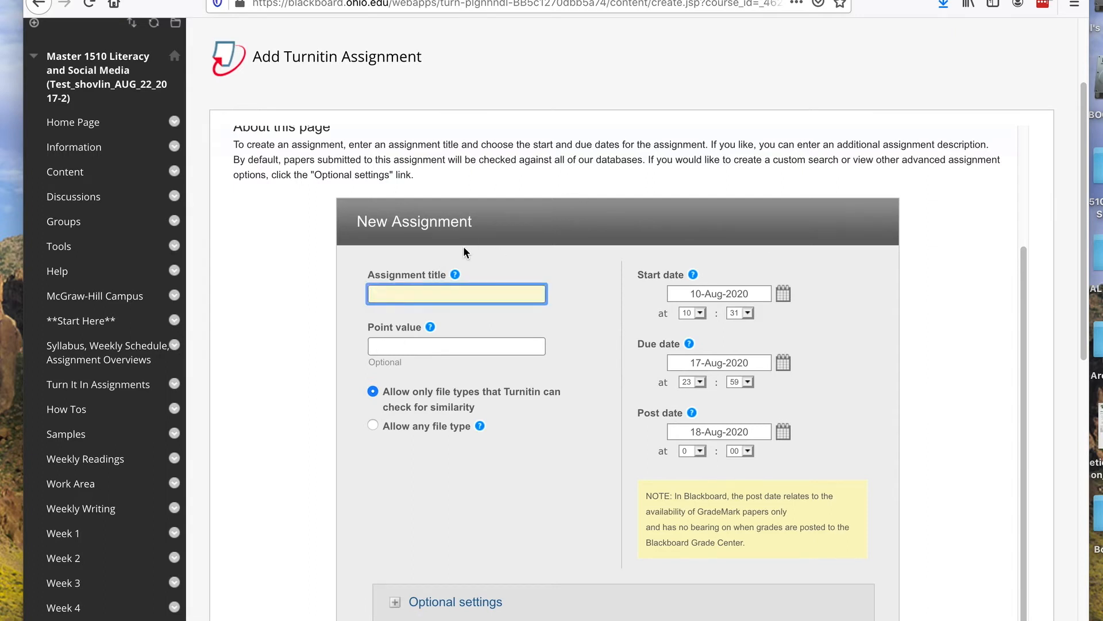
pyautogui.write('Rough Dr')
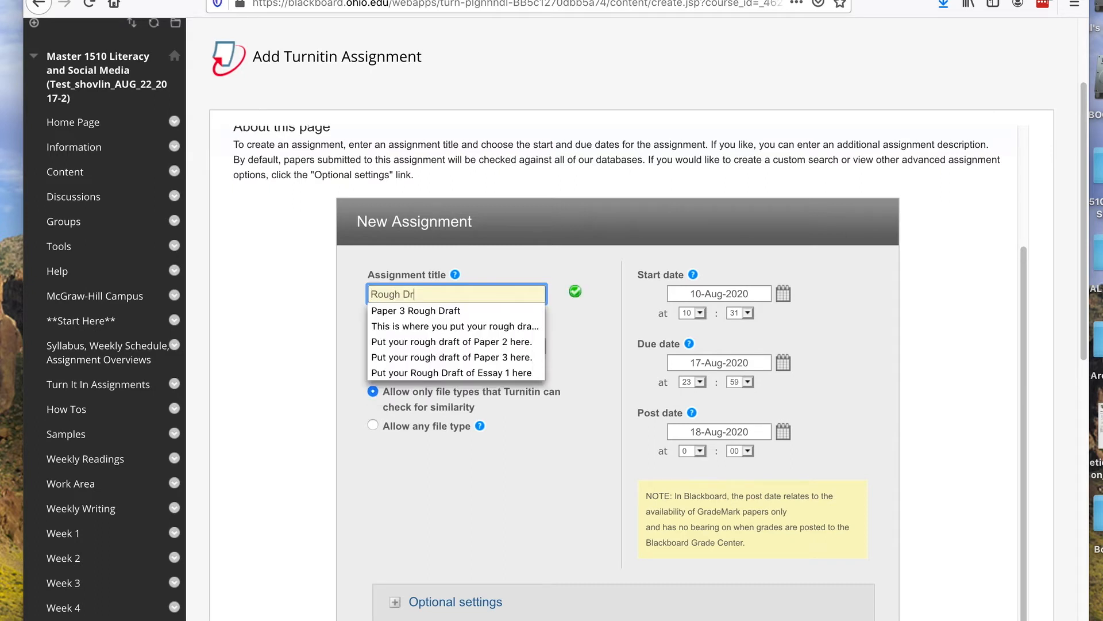
pyautogui.write('aft Essay 1')
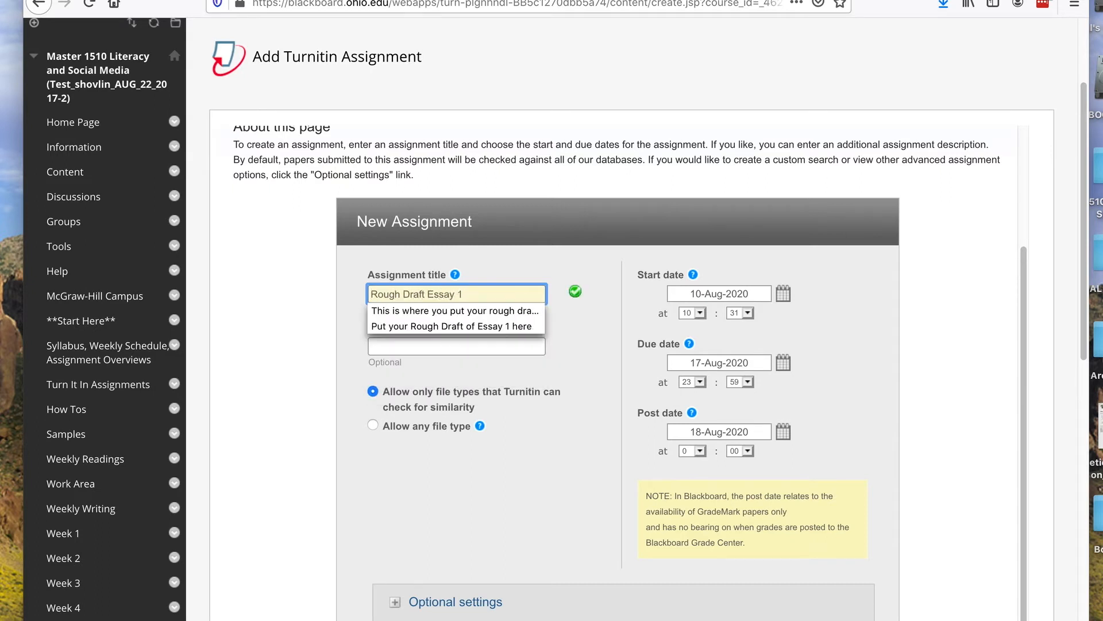
pyautogui.click(234, 287)
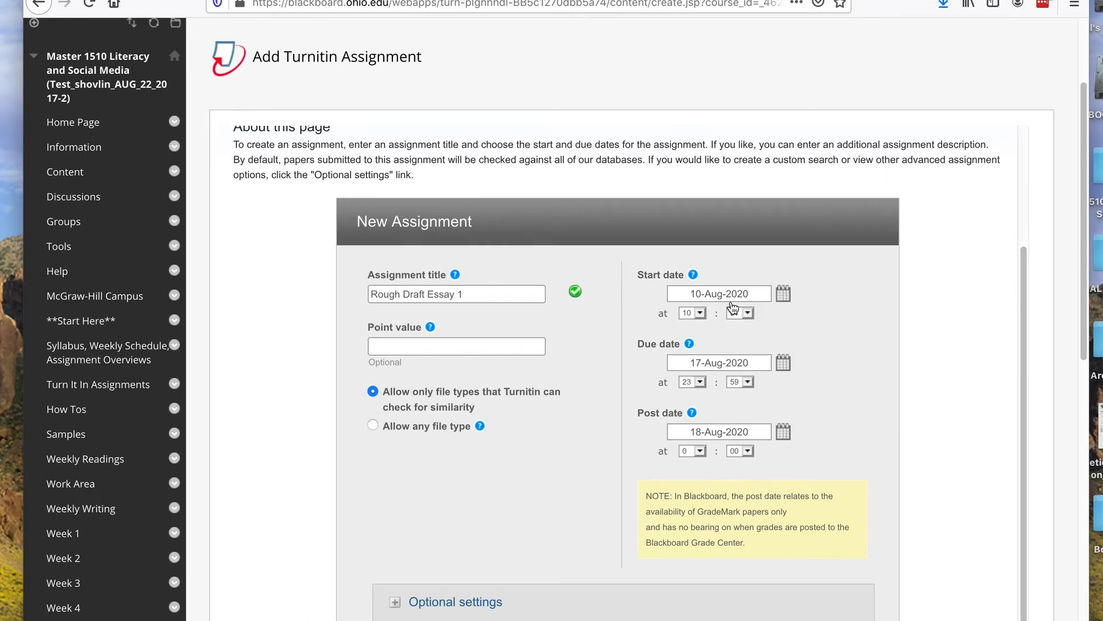
# Step: Set the assignment's due date to 14-Aug-2020 and its post date to 15-Aug-2020
pyautogui.click(713, 368)
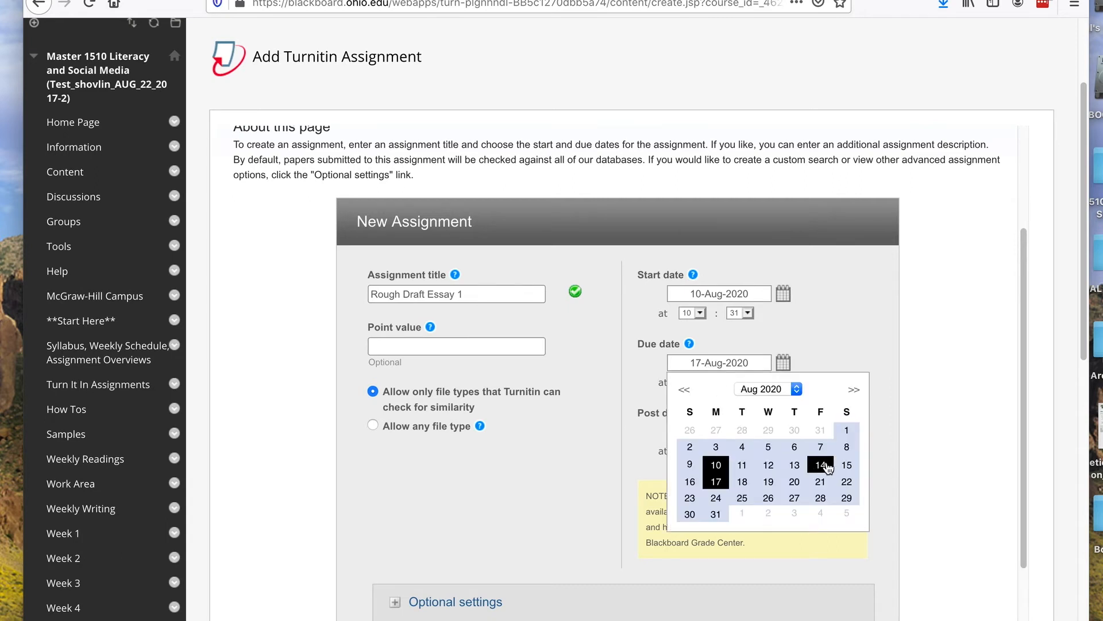
pyautogui.click(825, 466)
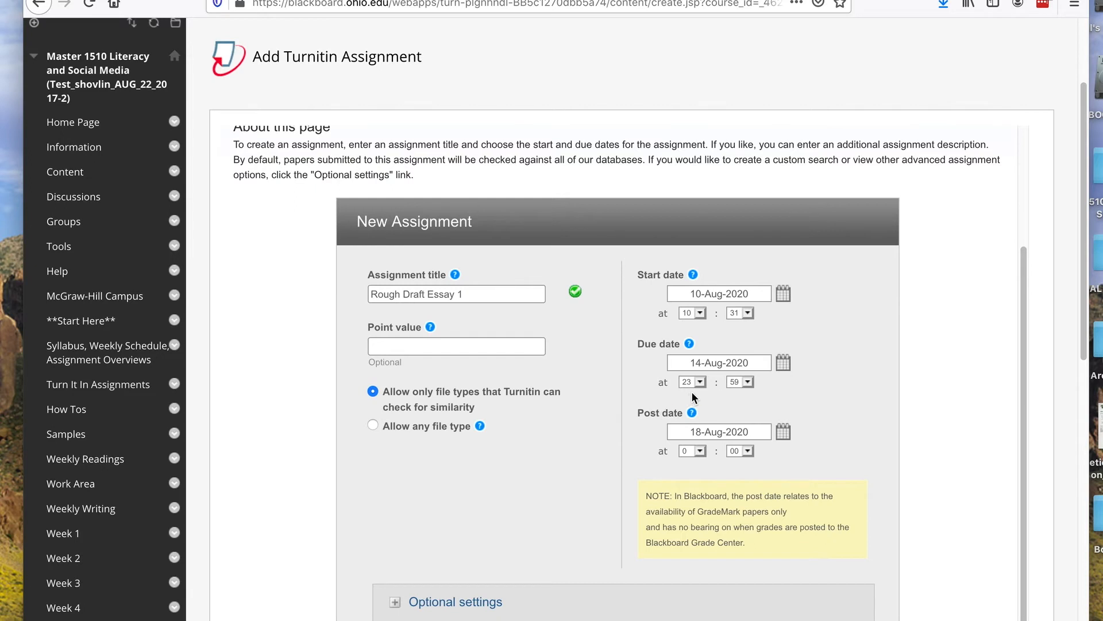
pyautogui.click(718, 435)
# Step: Expand the optional settings and enter the special instructions "Put your rough draft here. Make sure you have a Works Cited in it, though!"
pyautogui.scroll(-3, 494, 487)
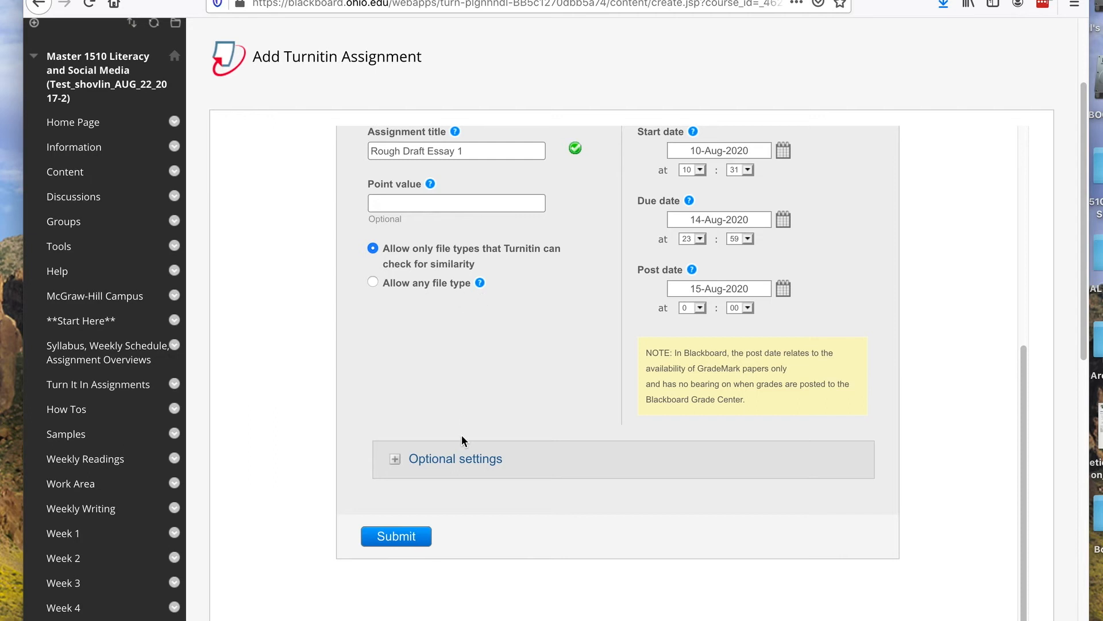
pyautogui.click(454, 458)
pyautogui.scroll(-4, 545, 356)
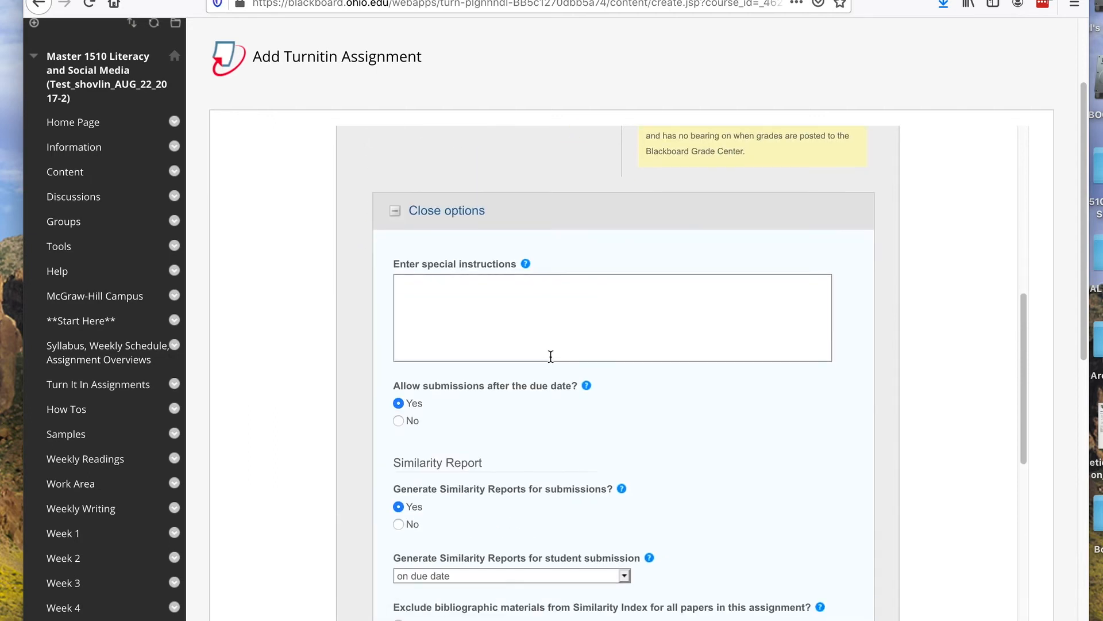
pyautogui.click(554, 294)
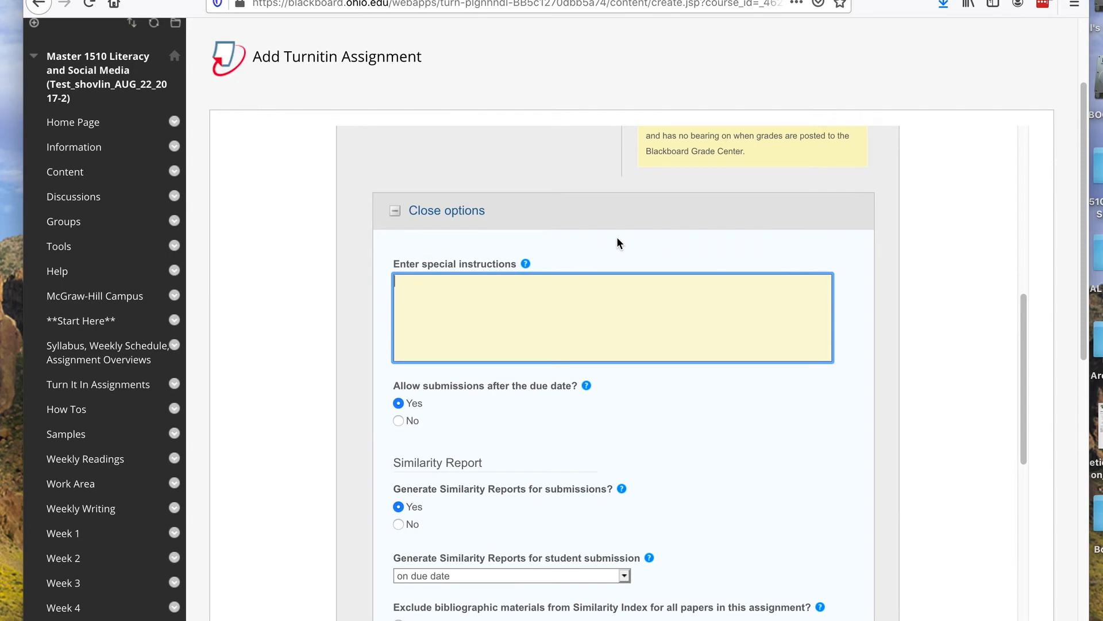
pyautogui.write('Put your rough draft here. Ma')
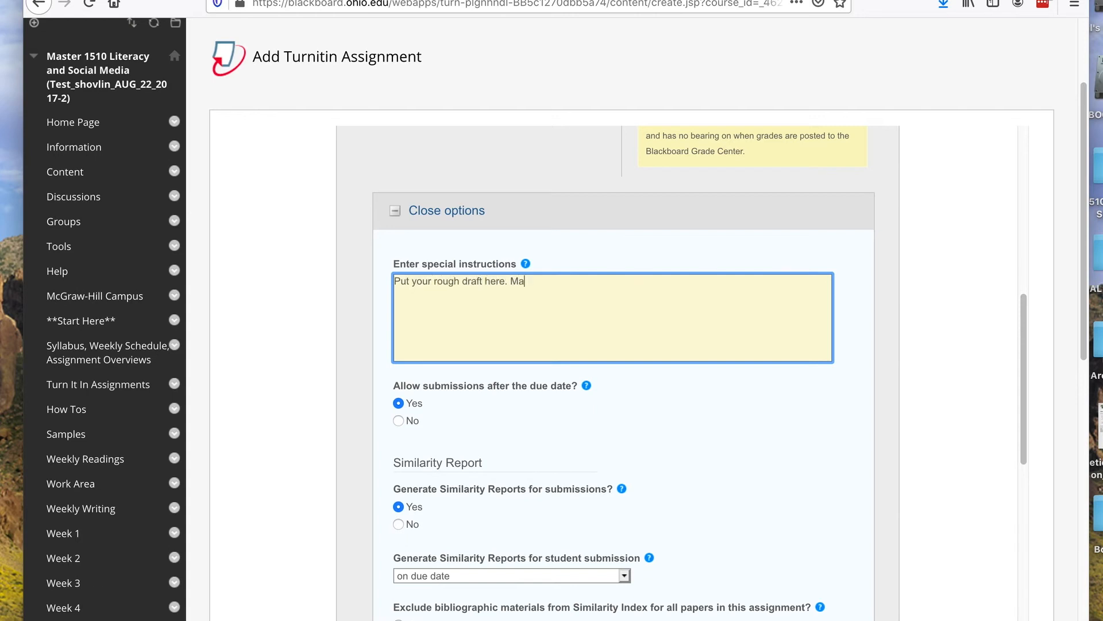
pyautogui.write('ke sure you have a Works Cited in it, thouough!')
pyautogui.click(760, 495)
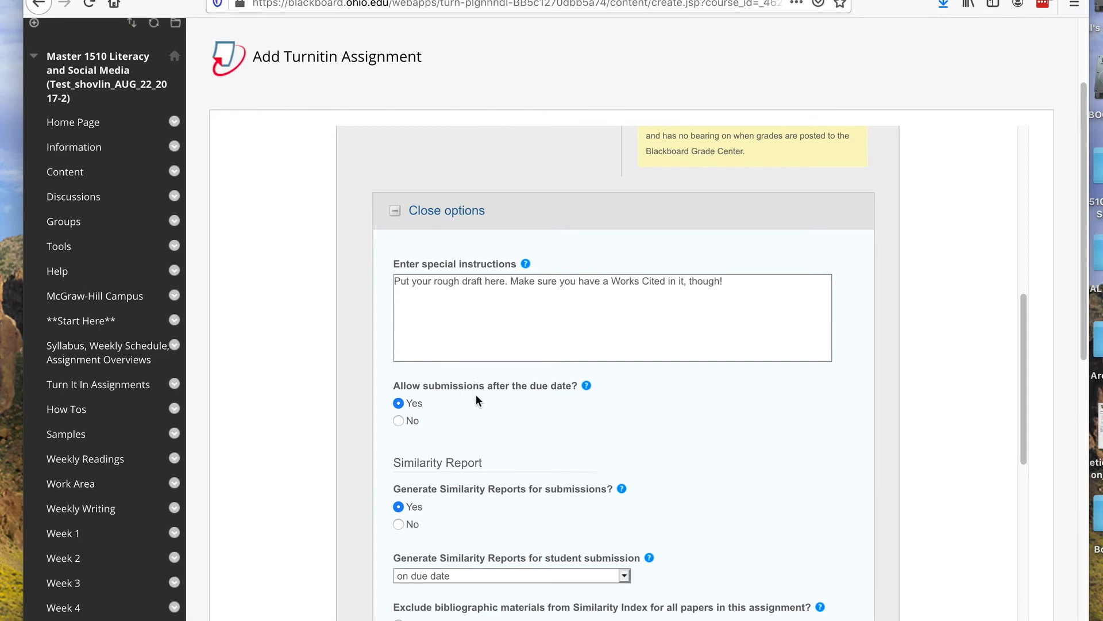
# Step: Enable e-rater grammar checking for the assignment and select the Advanced ETS handbook
pyautogui.scroll(-3, 494, 366)
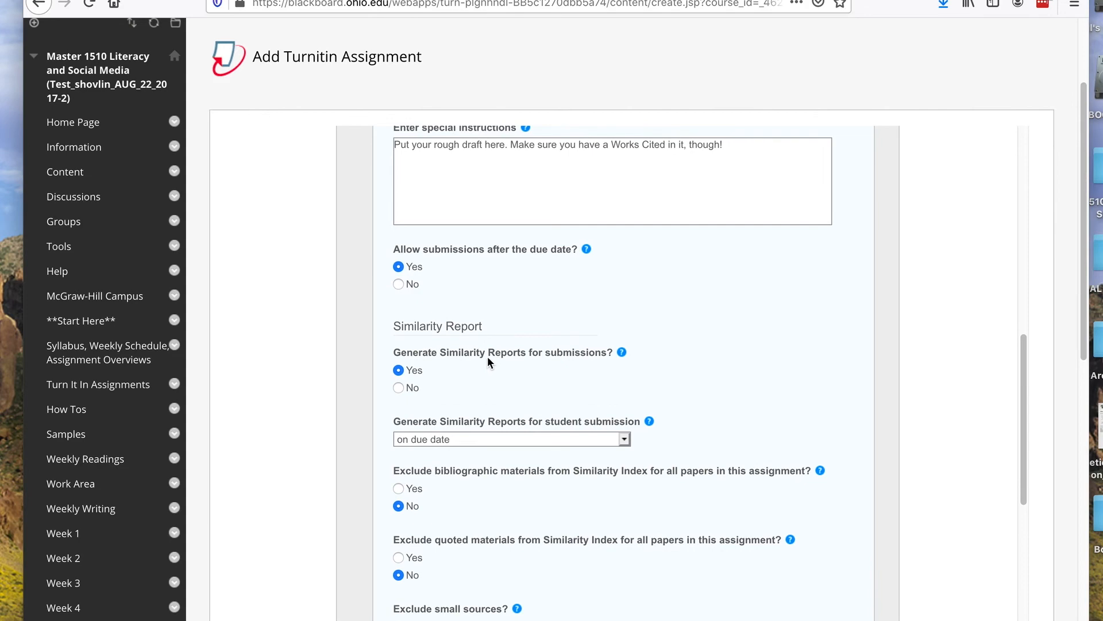
pyautogui.scroll(-3, 495, 333)
pyautogui.scroll(-8, 895, 457)
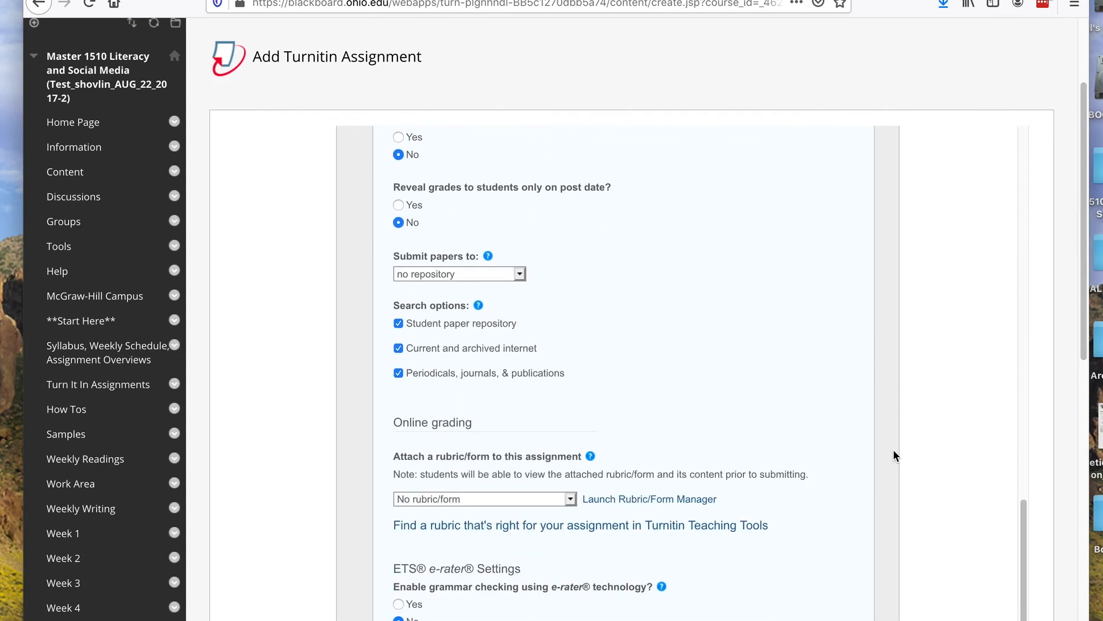
pyautogui.scroll(-4, 893, 450)
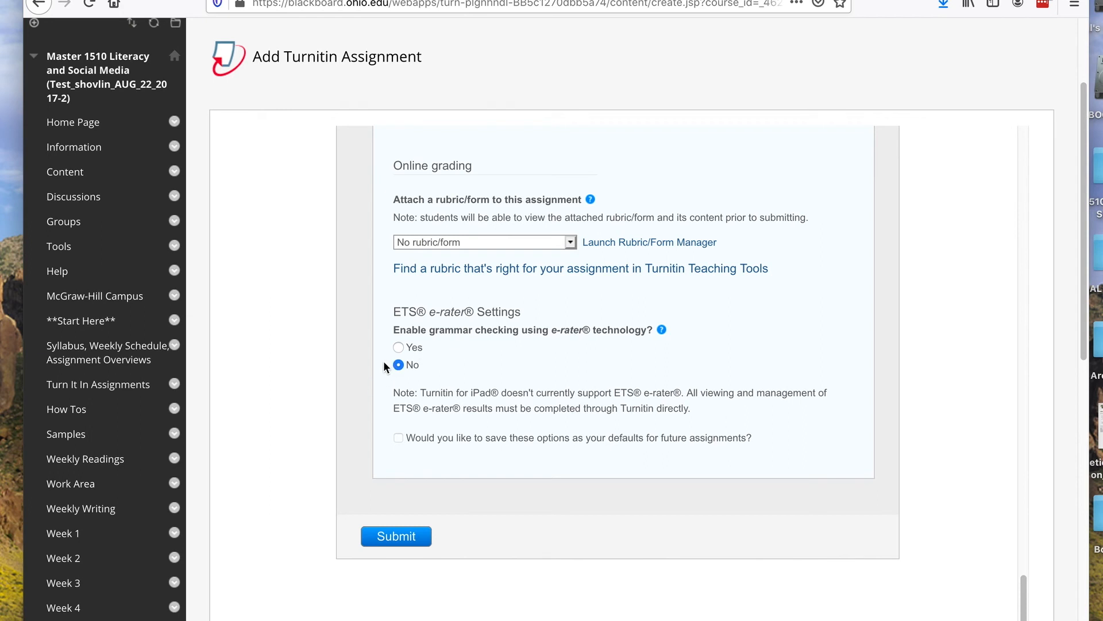
pyautogui.click(399, 347)
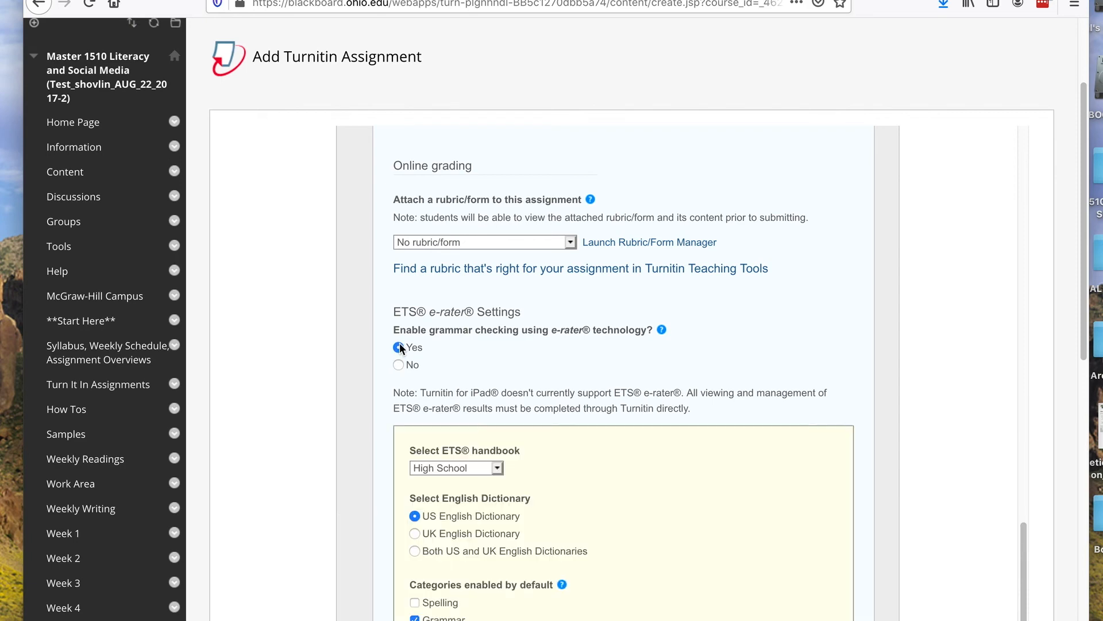
pyautogui.scroll(-5, 532, 351)
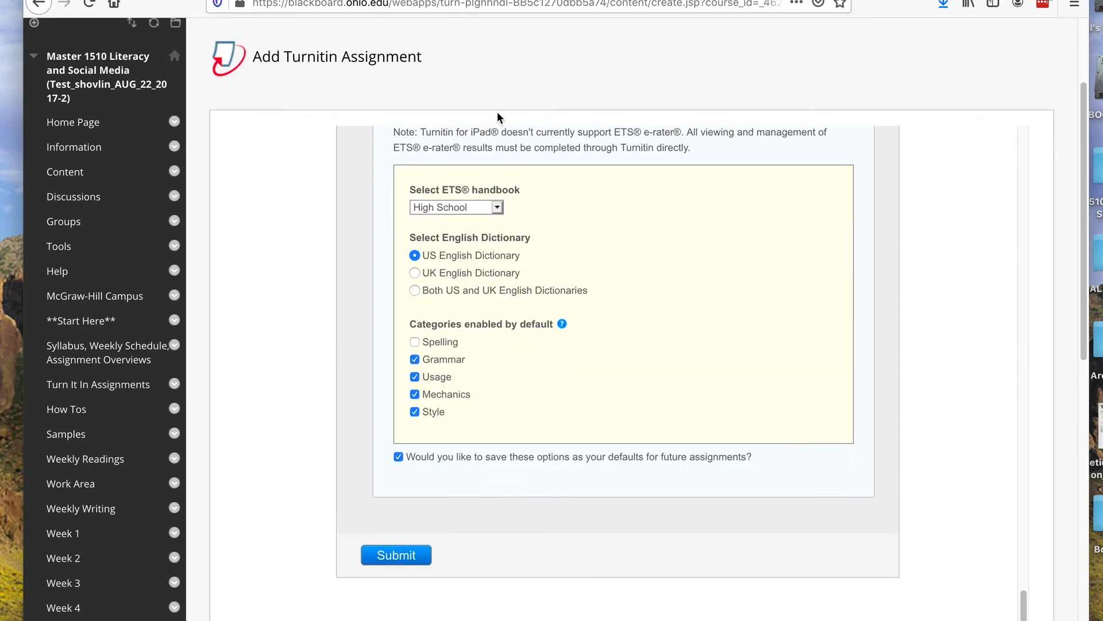
pyautogui.click(460, 206)
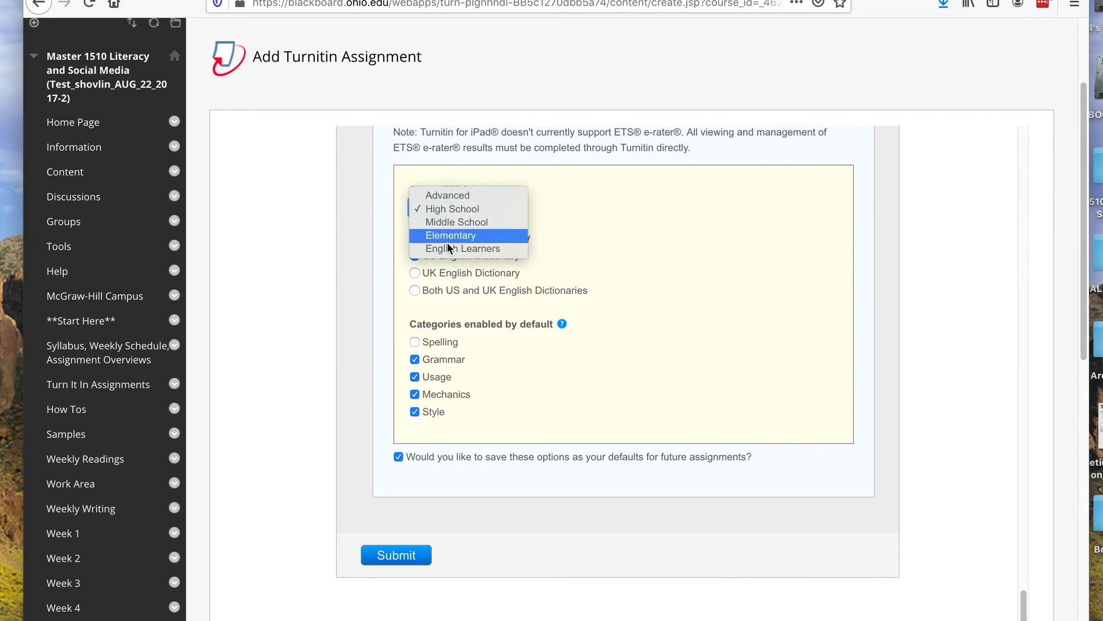
pyautogui.click(445, 196)
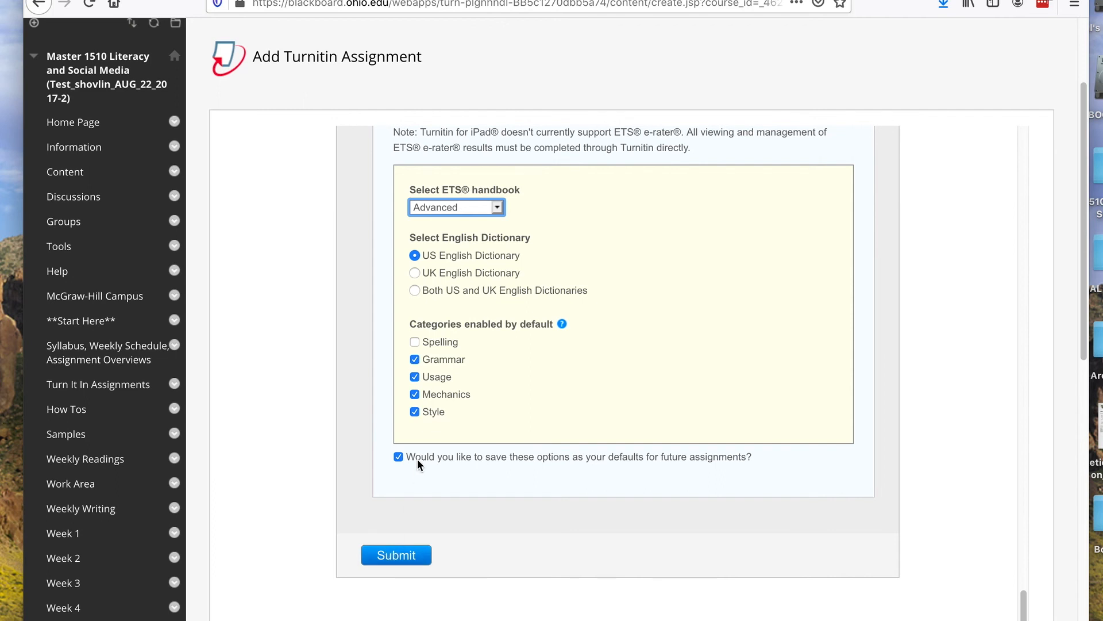
# Step: Turn off saving these options as defaults for future assignments, submit the assignment and return to the Essay 1 folder
pyautogui.click(398, 457)
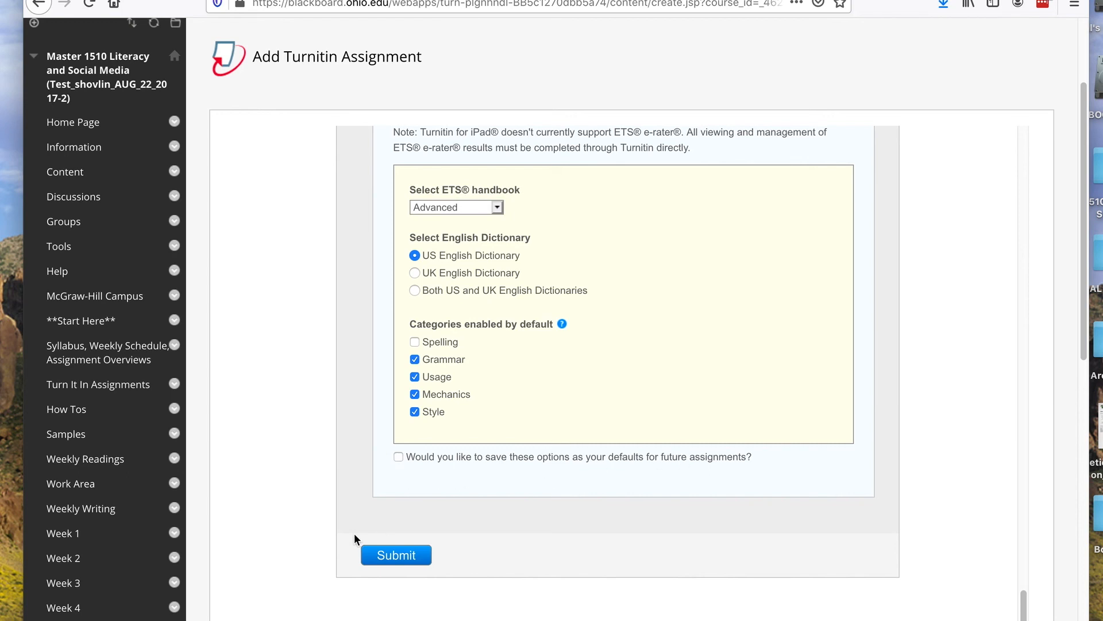
pyautogui.click(401, 557)
pyautogui.click(1006, 200)
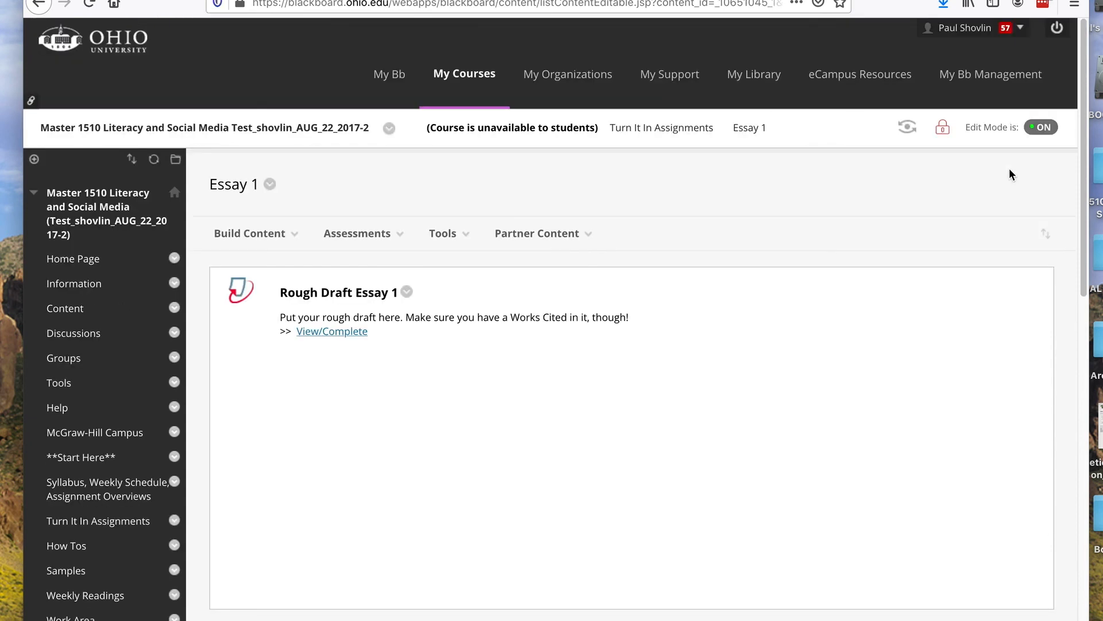